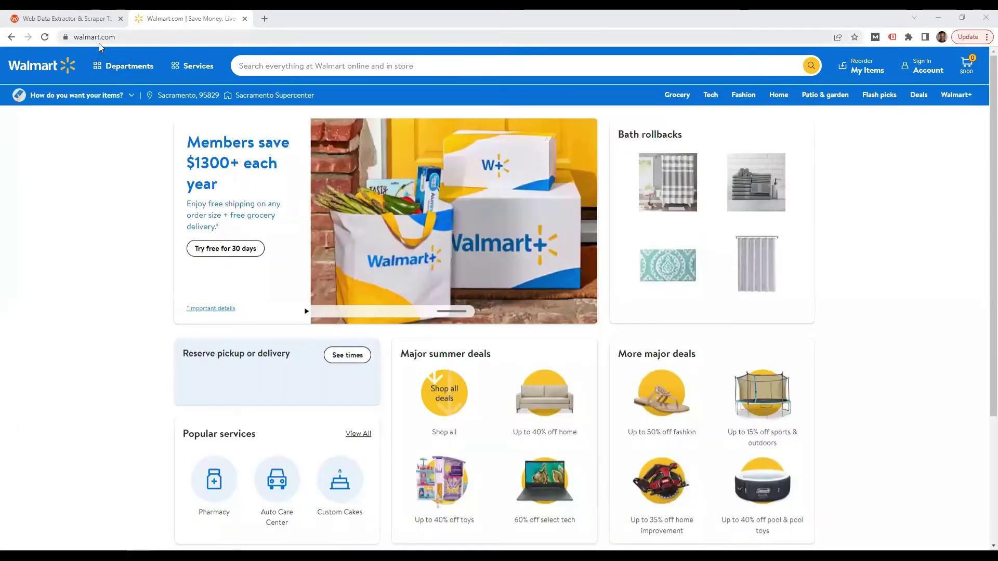
Go to the WebAutomation.io account dashboard.
{"action": "left_click", "coordinate": [74, 22]}
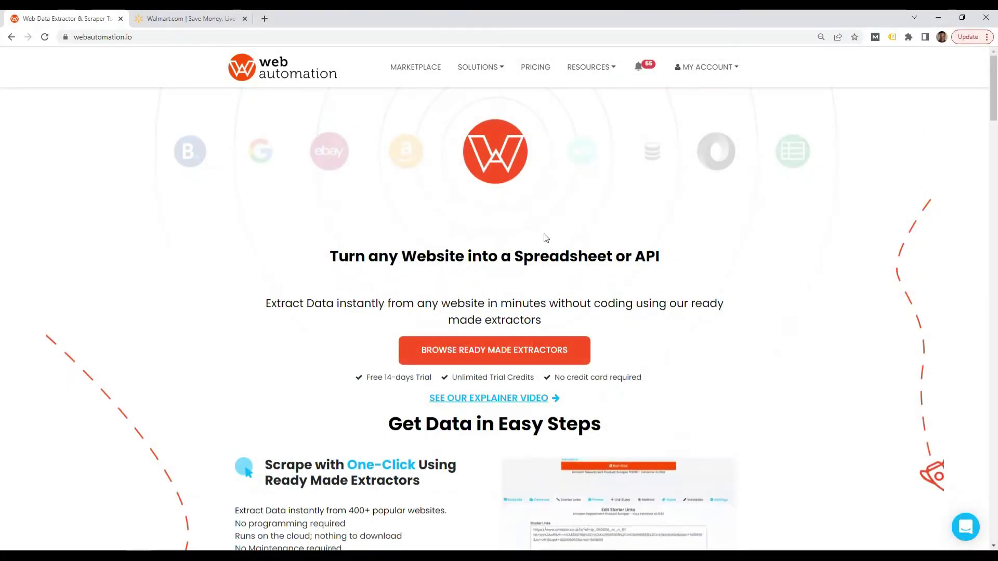
{"action": "left_click", "coordinate": [699, 67]}
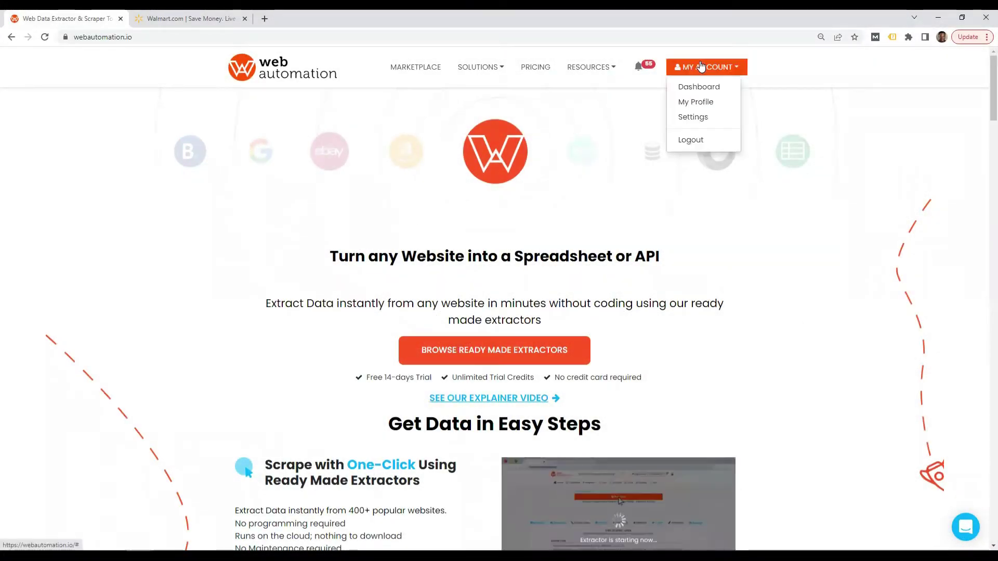
{"action": "left_click", "coordinate": [699, 87]}
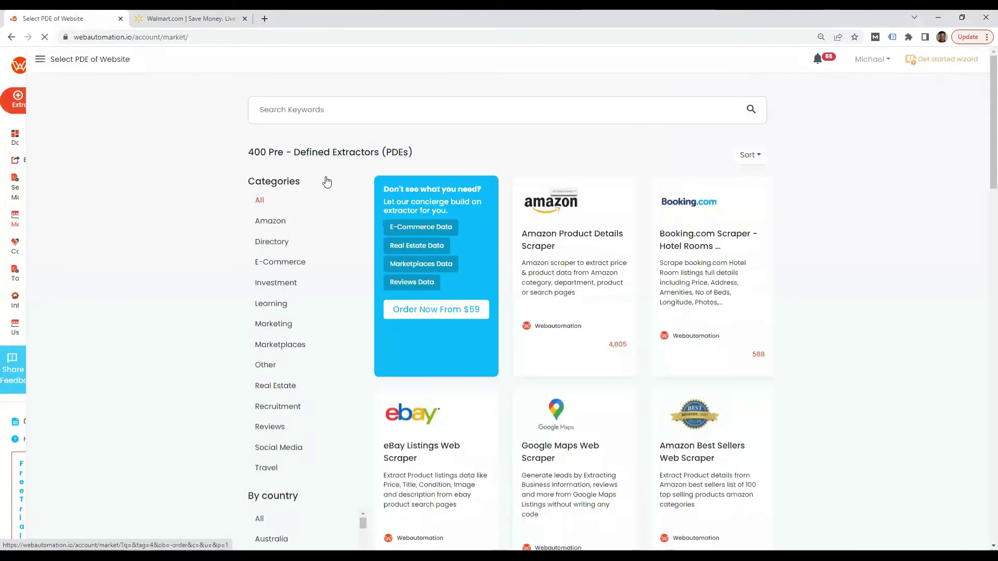
Search the marketplace for 'walmart' and activate the Walmart Product Web Scraper.
{"action": "left_click", "coordinate": [330, 111]}
{"action": "type", "text": "w"}
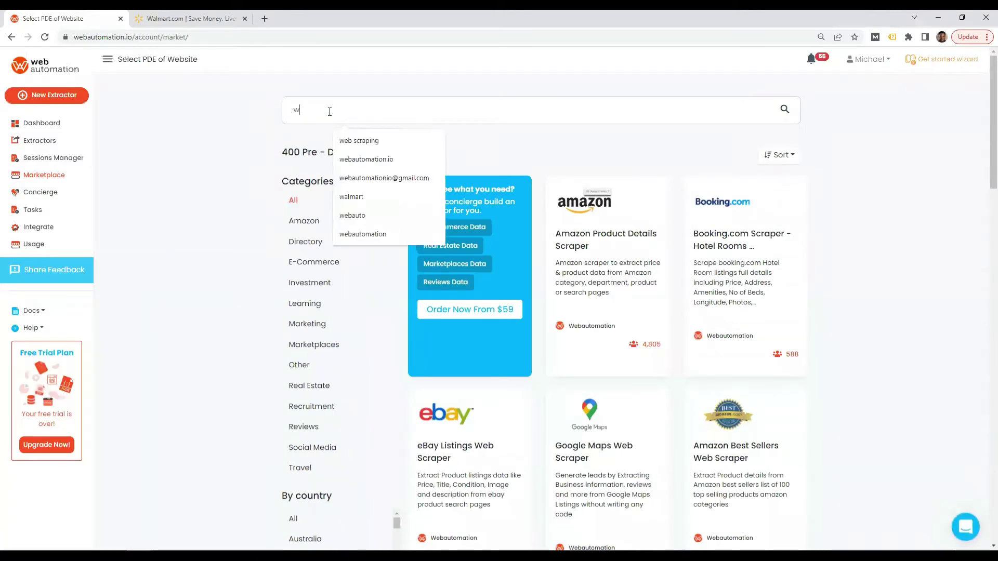
{"action": "type", "text": "alm"}
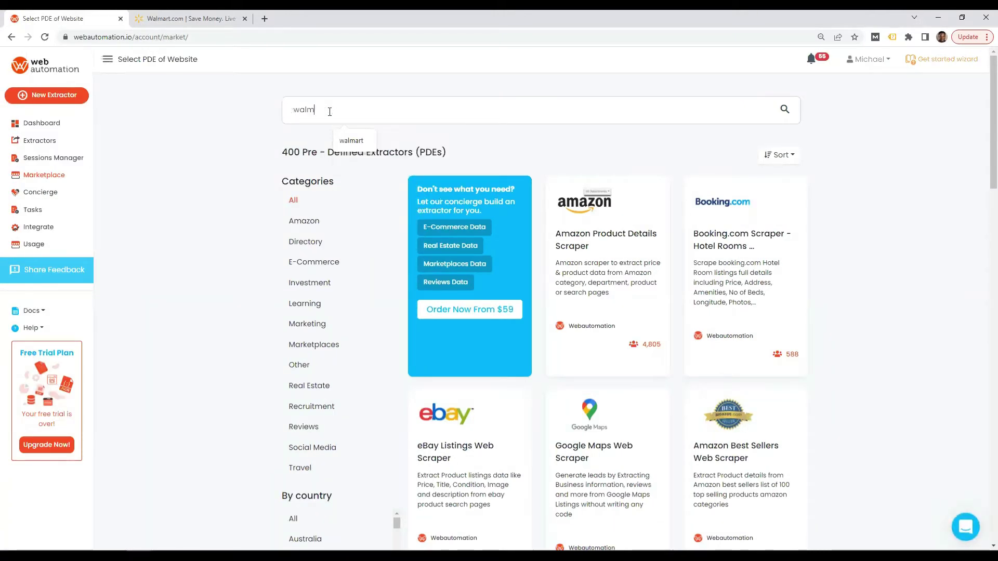
{"action": "type", "text": "art"}
{"action": "key", "text": "Return"}
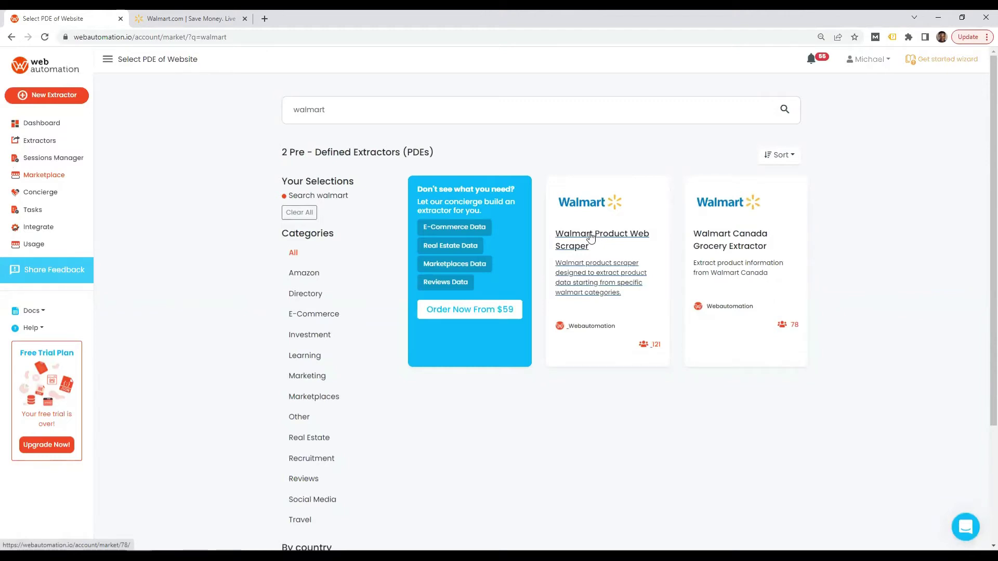
{"action": "left_click", "coordinate": [591, 238]}
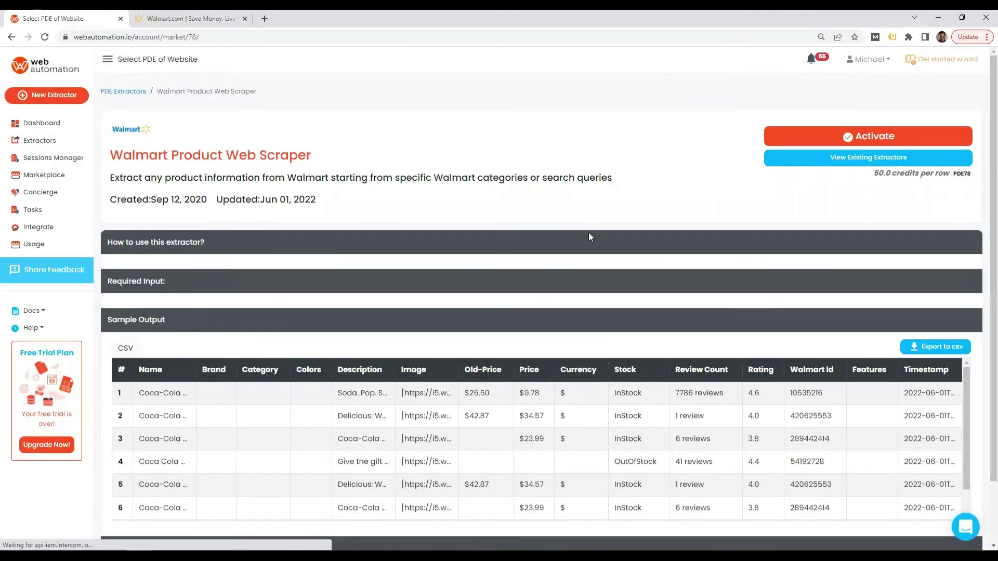
{"action": "left_click", "coordinate": [836, 133]}
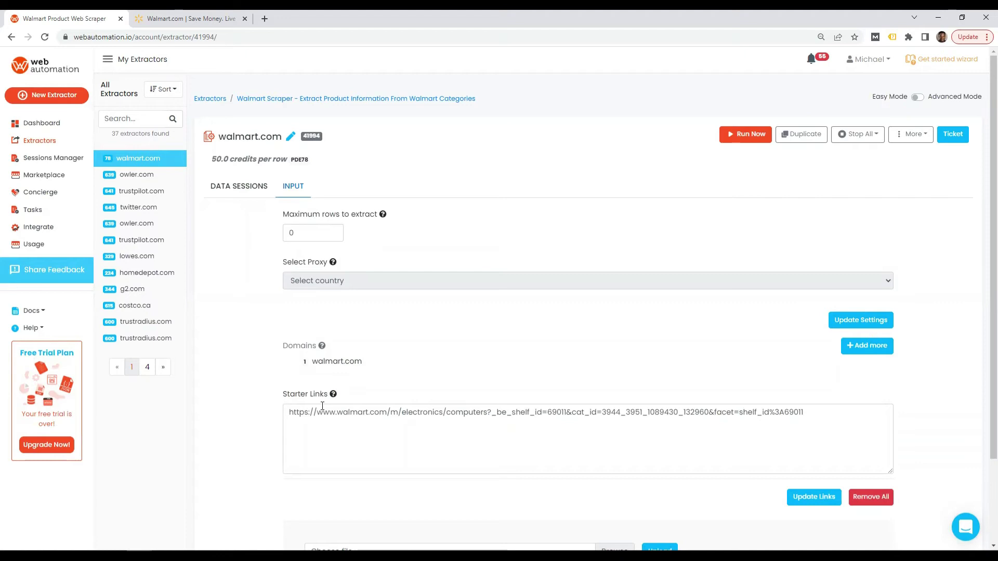
Search Walmart for 'computer', filter to Laptop computers, and copy that listing's URL.
{"action": "left_click", "coordinate": [184, 23]}
{"action": "left_click", "coordinate": [284, 67]}
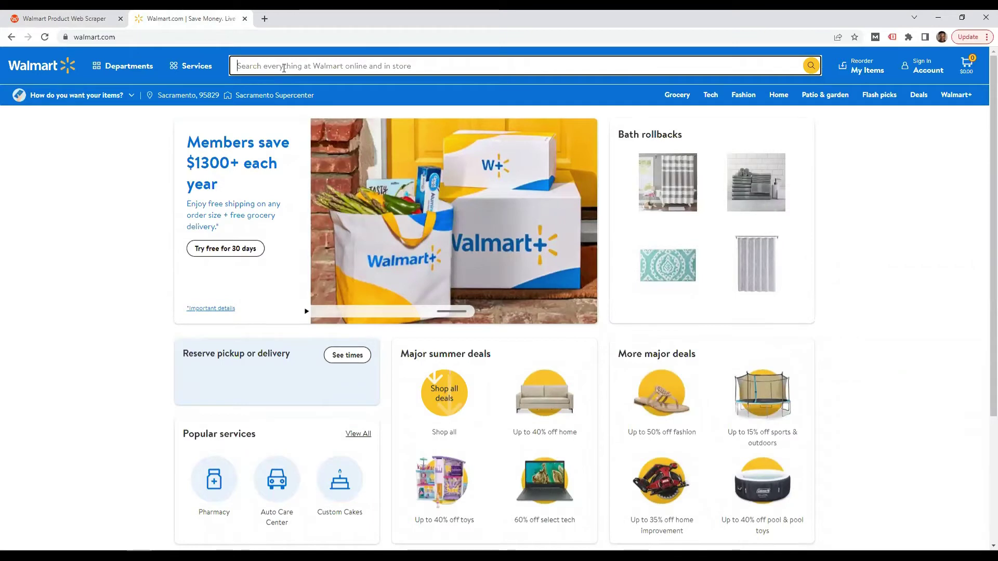
{"action": "type", "text": "computer"}
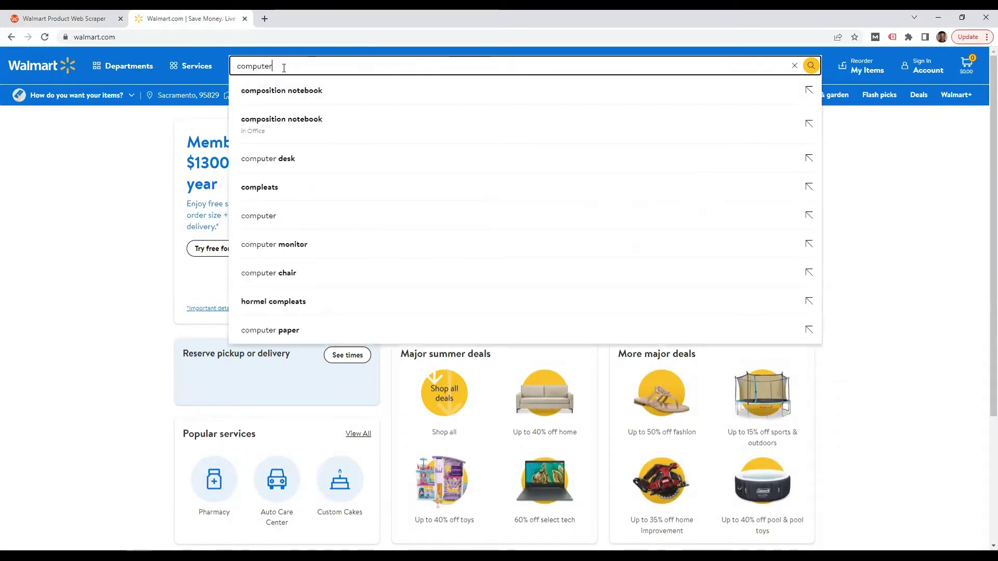
{"action": "key", "text": "Return"}
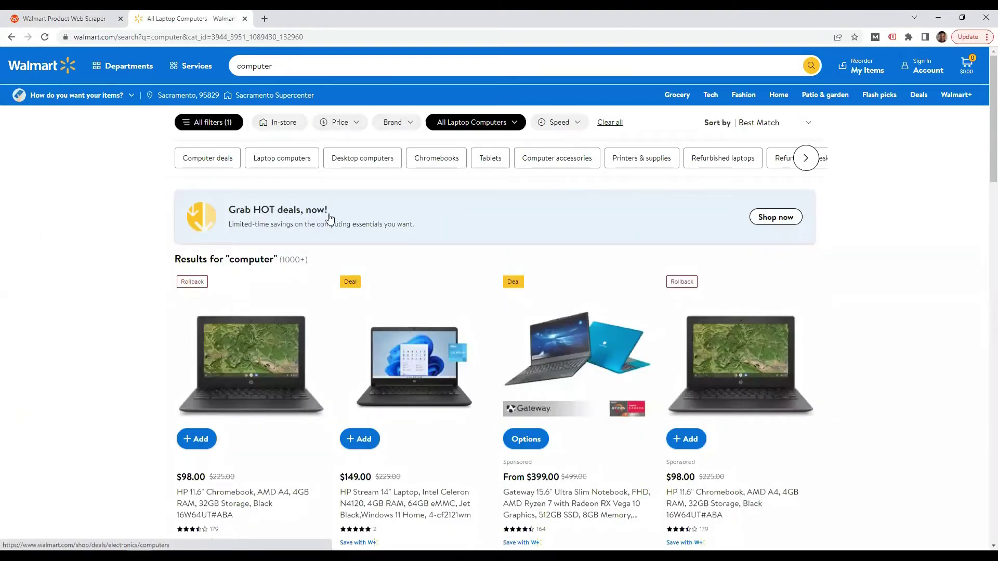
{"action": "left_click", "coordinate": [290, 163]}
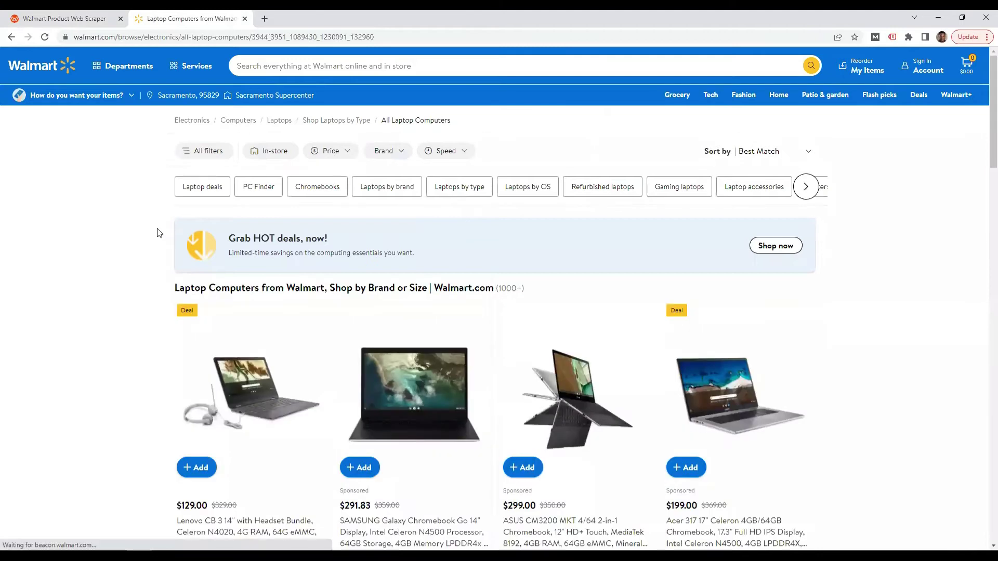
{"action": "left_click", "coordinate": [153, 42]}
{"action": "key", "text": "ctrl+c"}
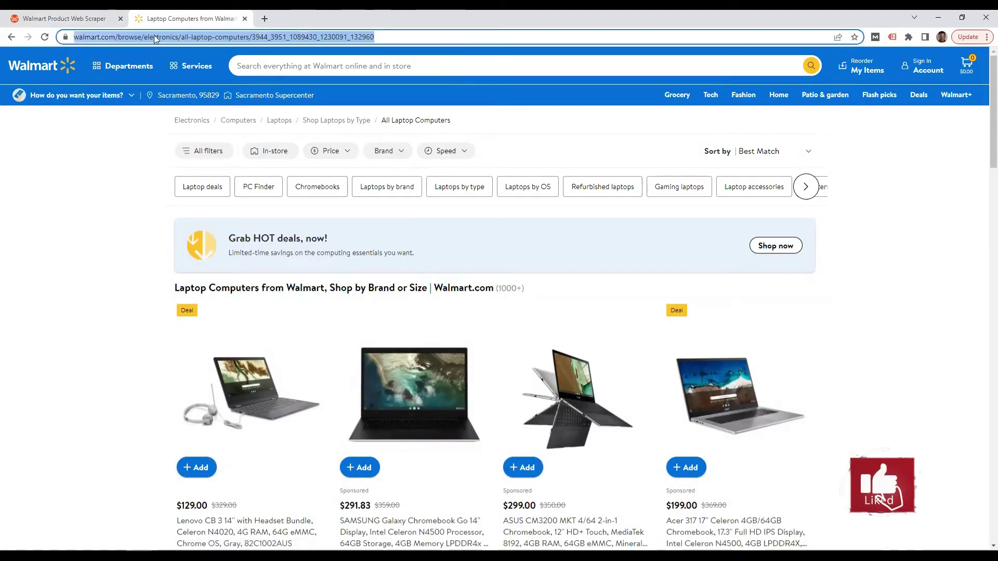
{"action": "key", "text": "ctrl+shift+Tab"}
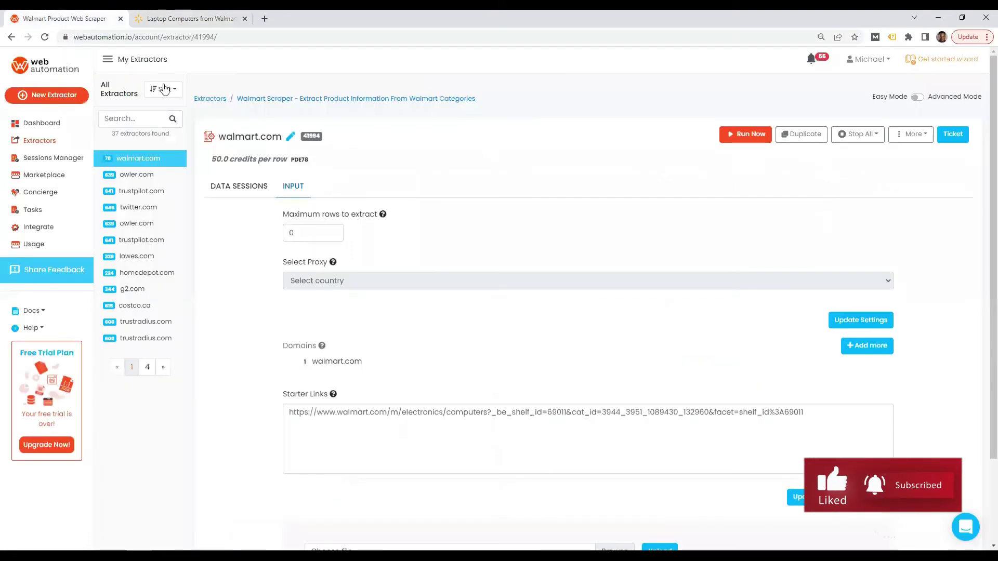
Replace the existing starter link with the copied Walmart laptop listing URL.
{"action": "left_click", "coordinate": [336, 407]}
{"action": "key", "text": "ctrl+a"}
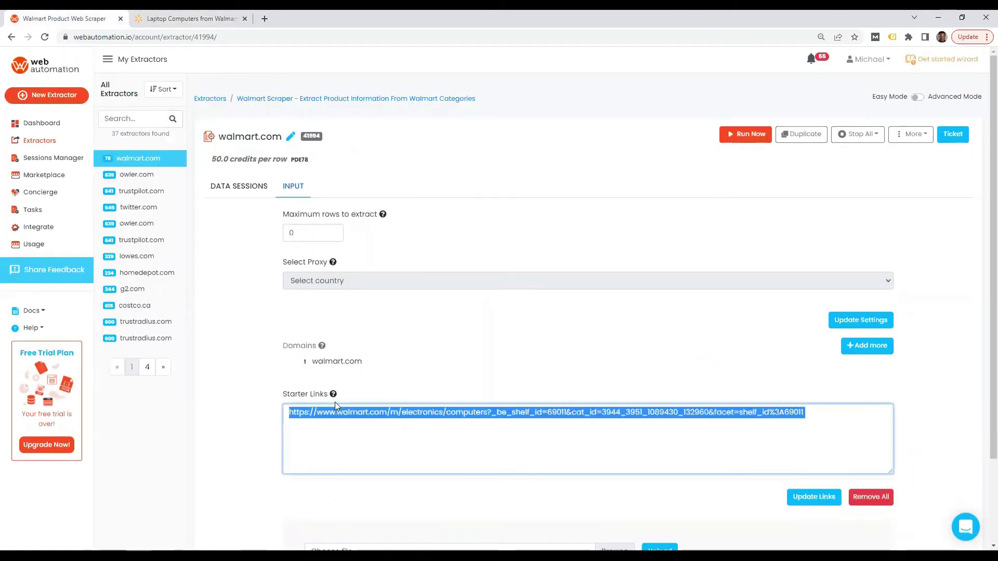
{"action": "key", "text": "ctrl+v"}
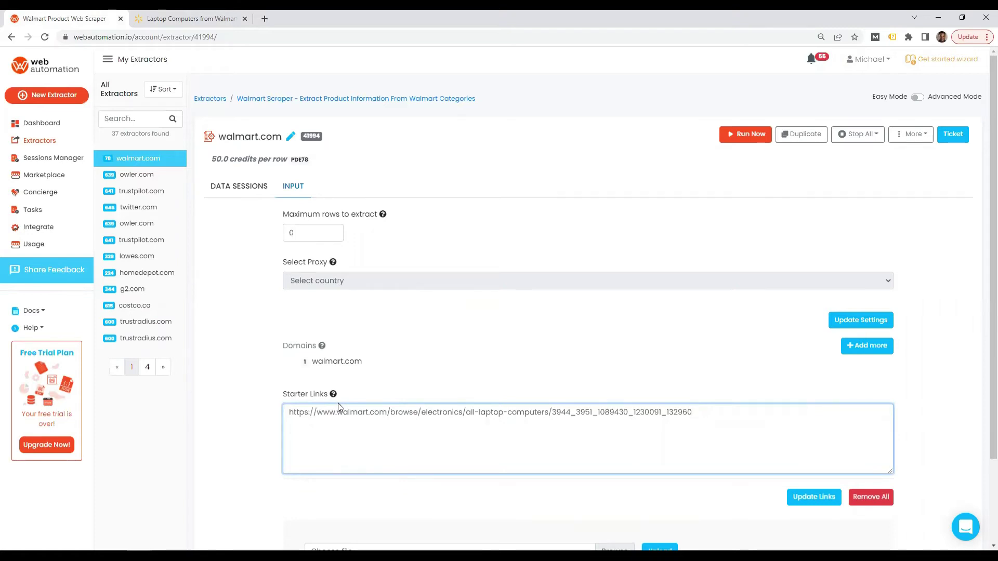
Set maximum rows to extract to 20, then save the settings and the starter link.
{"action": "left_click", "coordinate": [299, 231]}
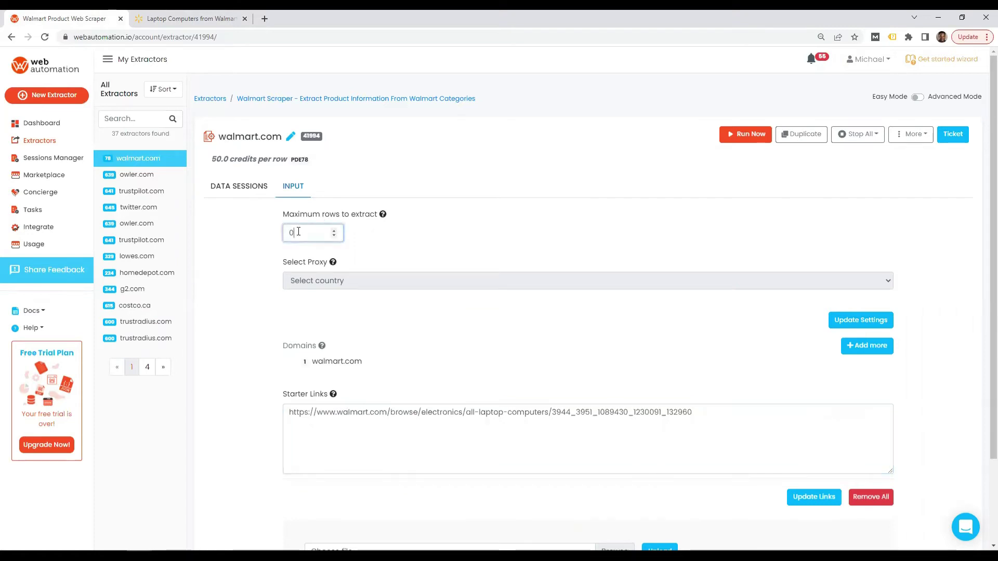
{"action": "type", "text": "20"}
{"action": "left_click", "coordinate": [421, 249]}
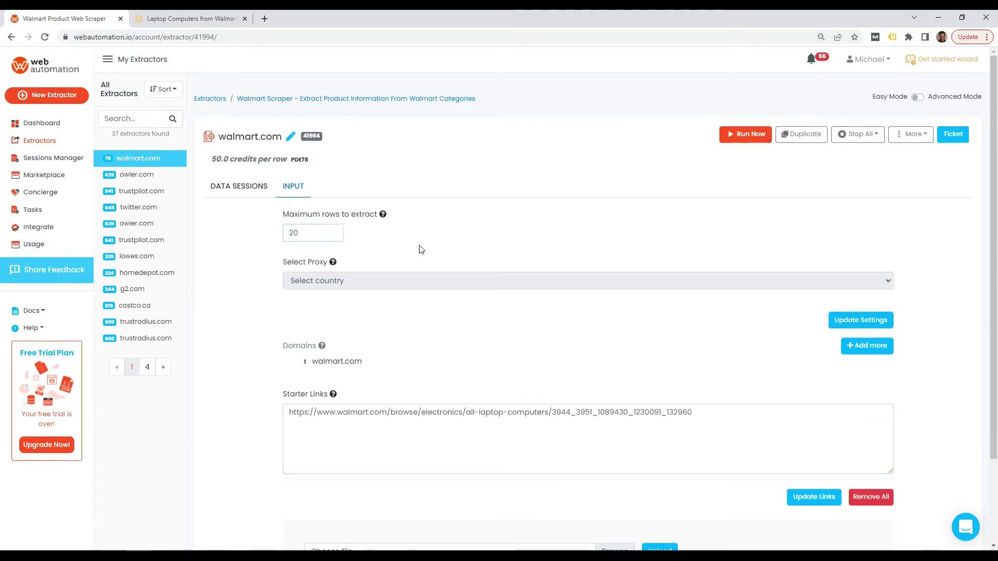
{"action": "left_click", "coordinate": [839, 318]}
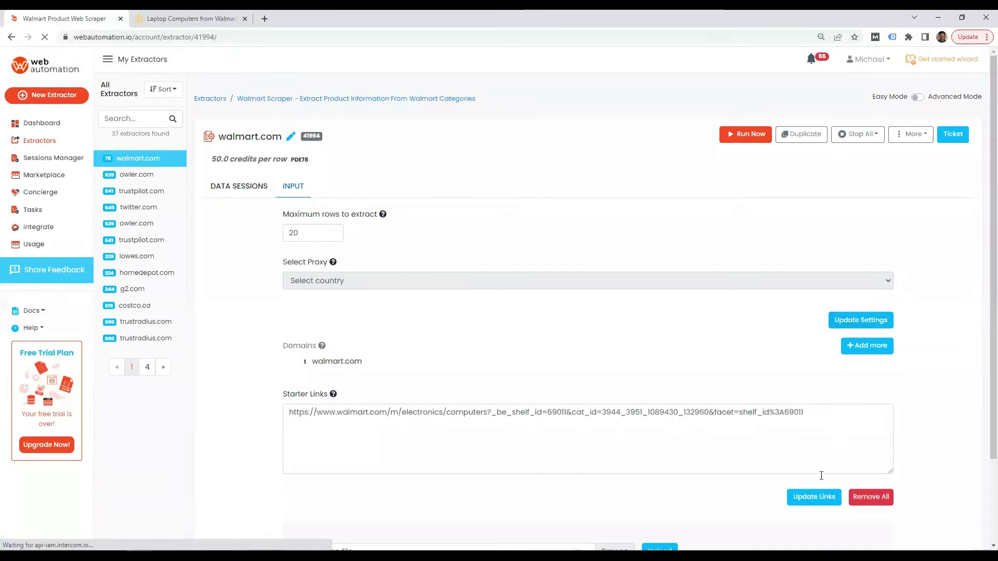
{"action": "left_click", "coordinate": [814, 495]}
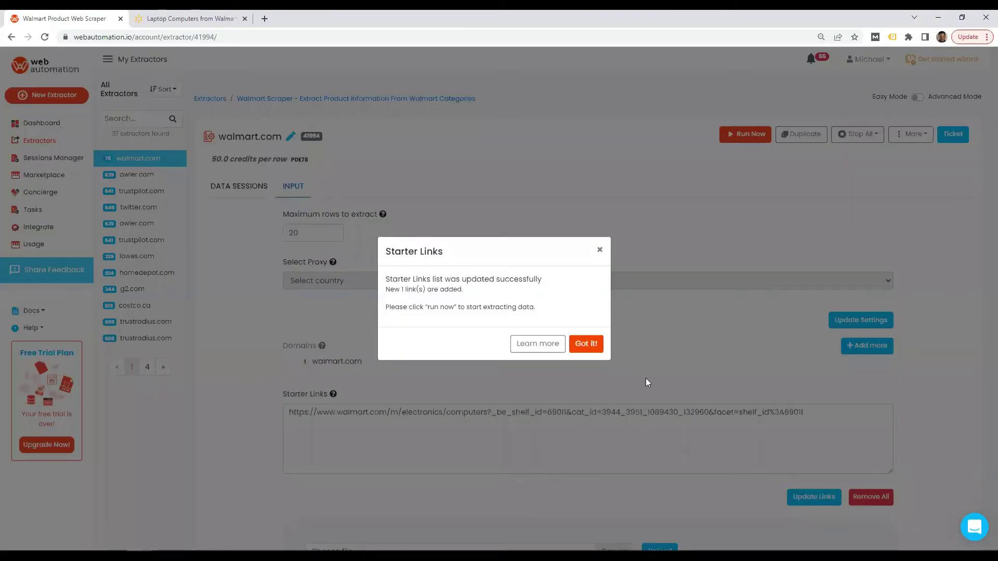
Run the extractor and save the completed 21-row session as an xlsx file in Downloads.
{"action": "left_click", "coordinate": [602, 345]}
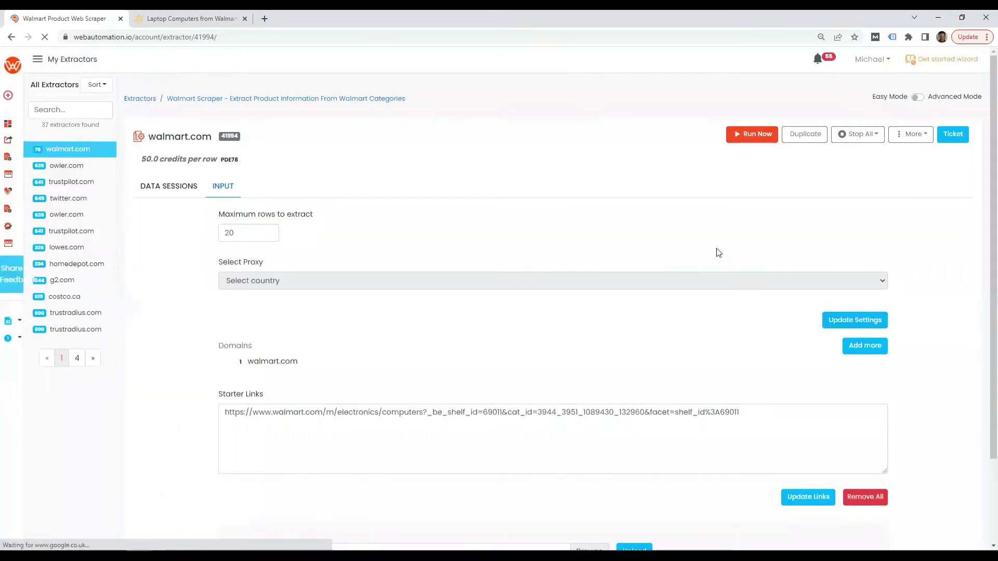
{"action": "left_click", "coordinate": [746, 137]}
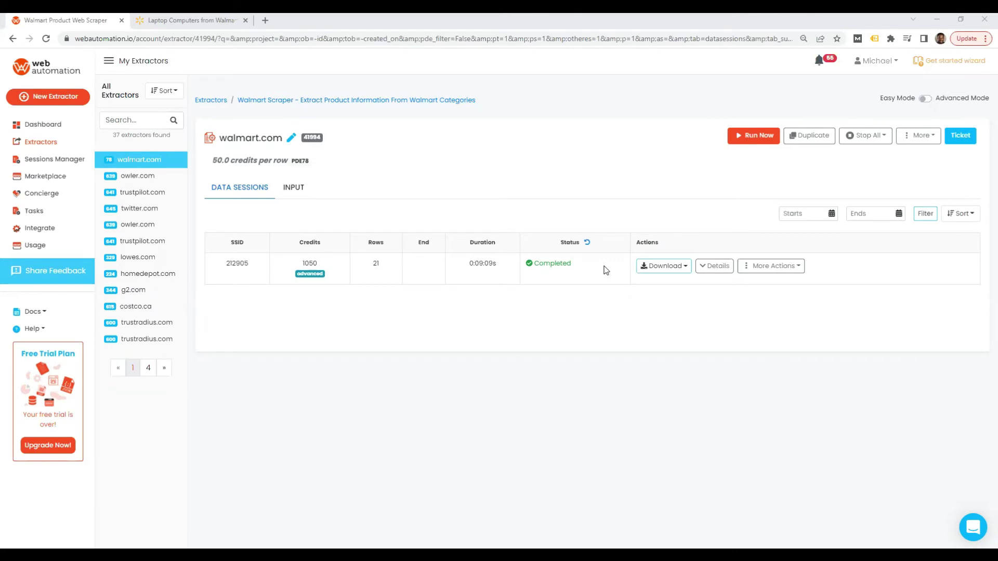
{"action": "left_click", "coordinate": [676, 266]}
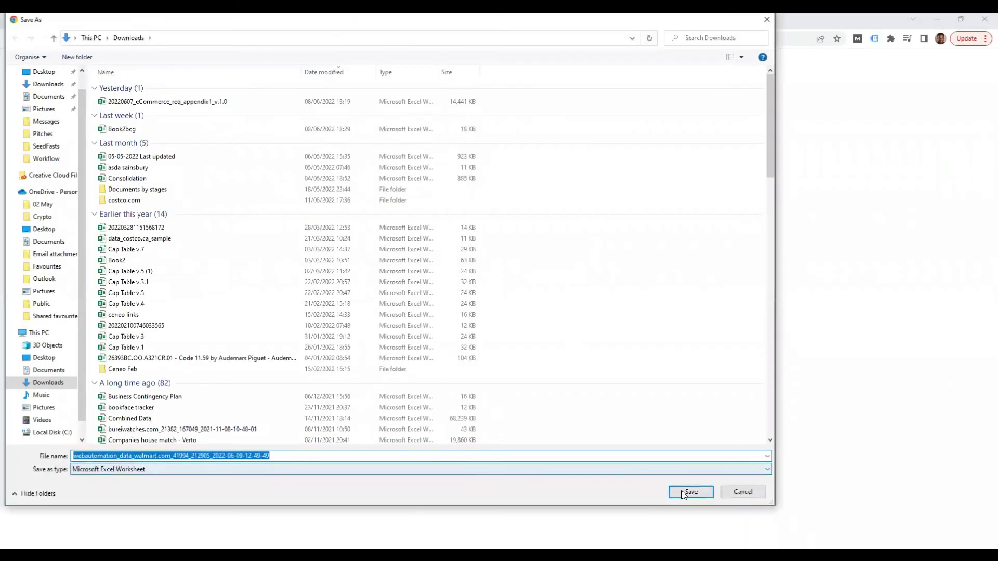
{"action": "left_click", "coordinate": [683, 492]}
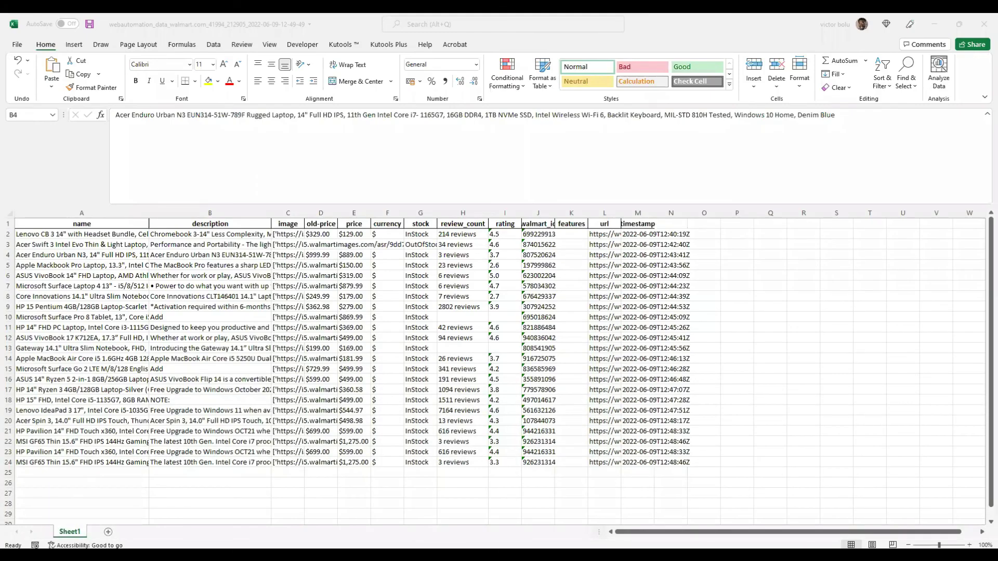
Inspect the laptop names, descriptions, image URLs, and old and current prices.
{"action": "left_click", "coordinate": [74, 235]}
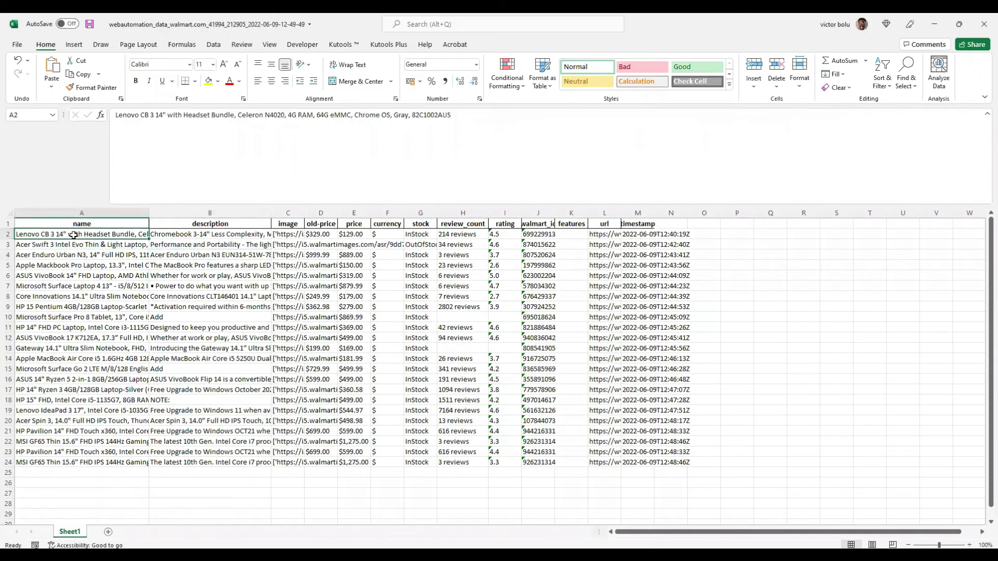
{"action": "left_click_drag", "start_coordinate": [86, 244], "coordinate": [90, 327]}
{"action": "left_click", "coordinate": [217, 243]}
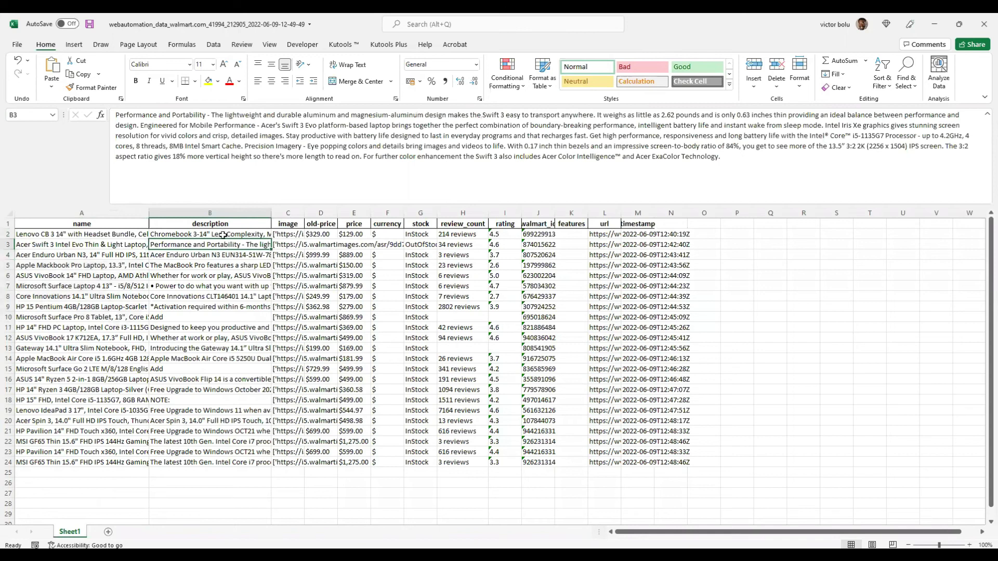
{"action": "left_click", "coordinate": [221, 256]}
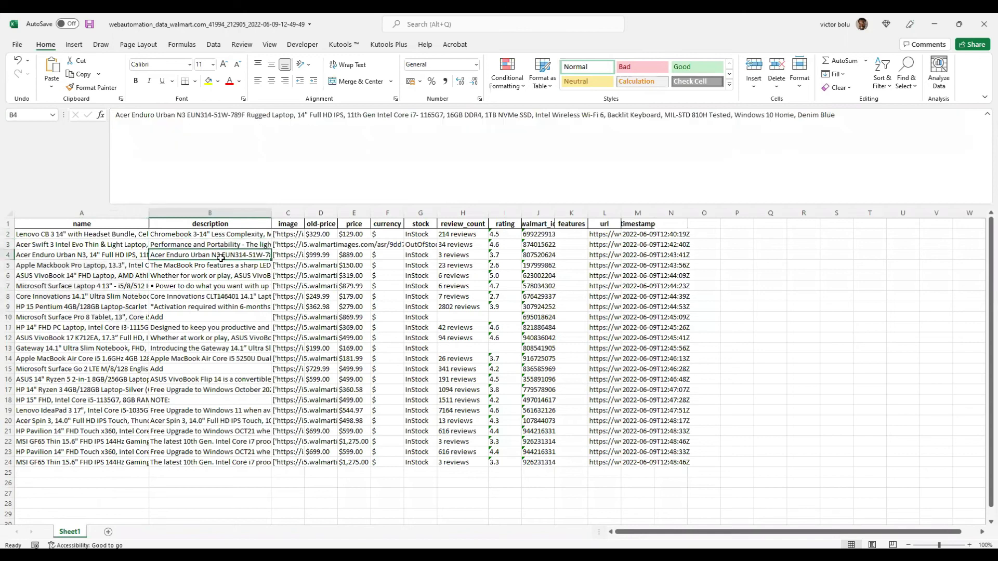
{"action": "left_click", "coordinate": [289, 233]}
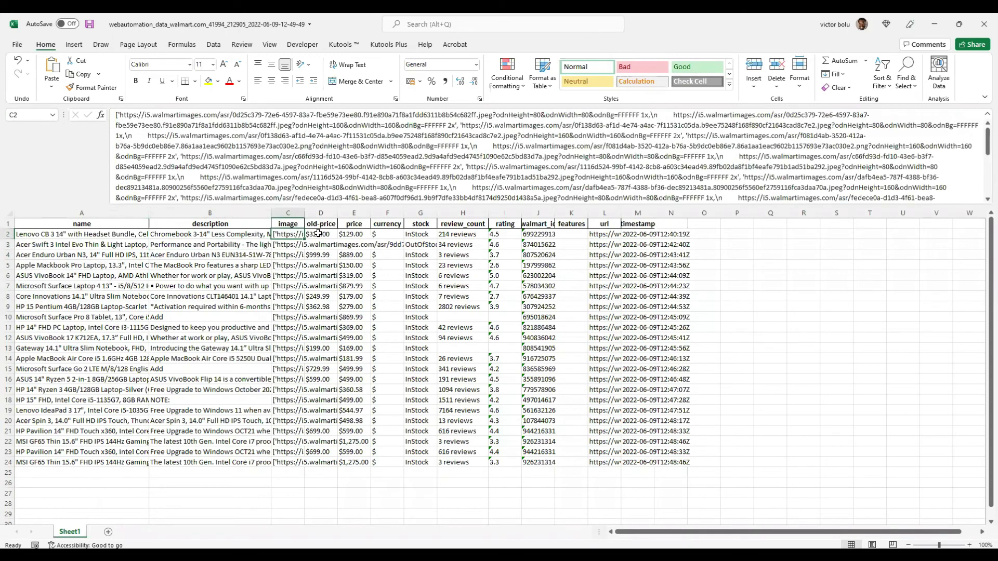
{"action": "left_click", "coordinate": [319, 234]}
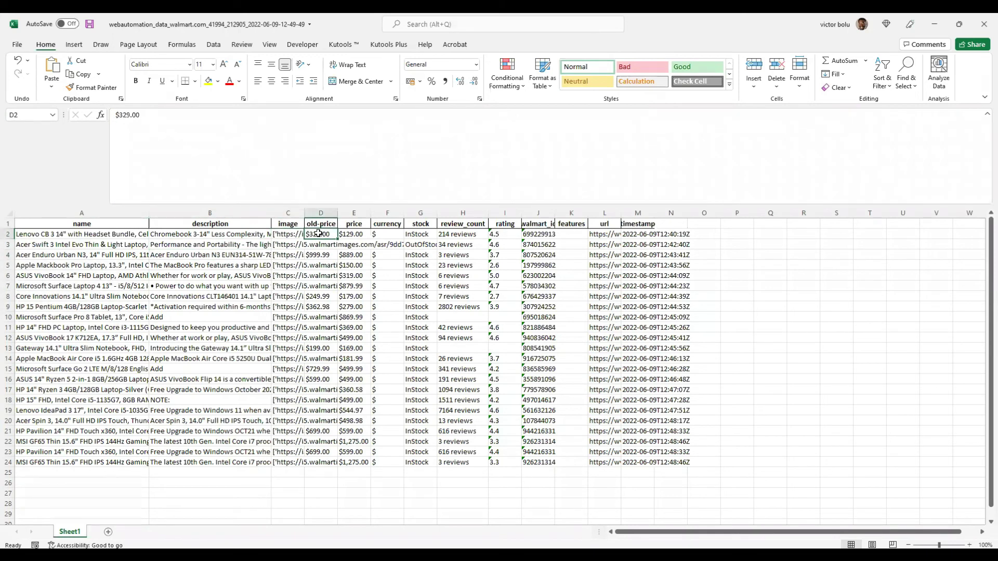
{"action": "left_click", "coordinate": [359, 235]}
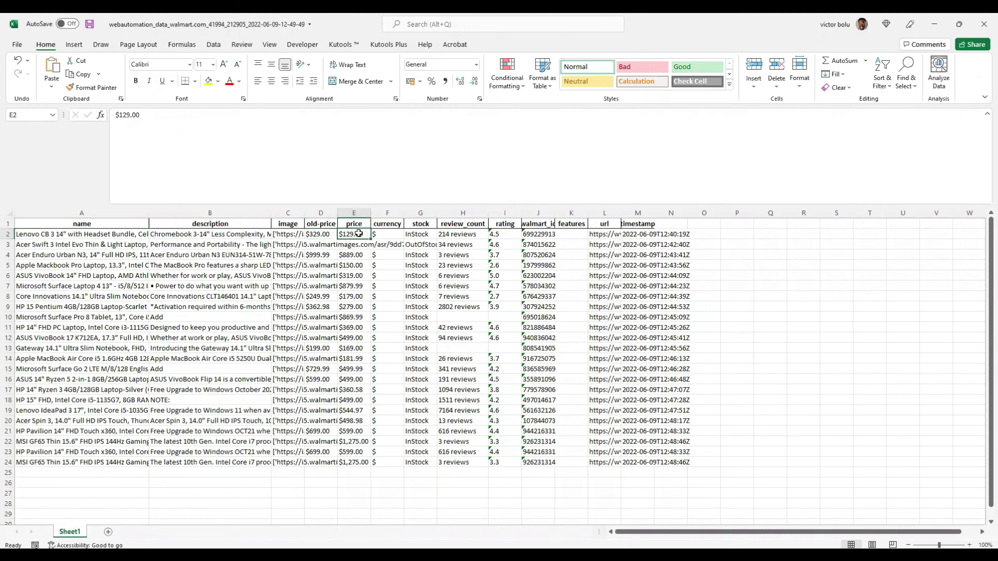
Check currency, stock, reviews and rating, and widen column J to show full Walmart IDs.
{"action": "left_click", "coordinate": [391, 235]}
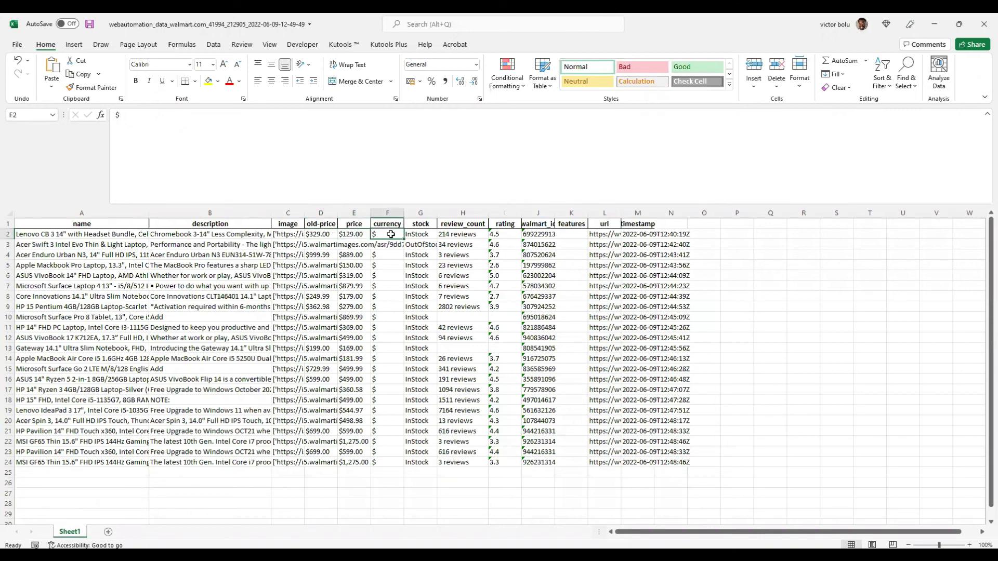
{"action": "left_click", "coordinate": [420, 235]}
{"action": "left_click", "coordinate": [476, 235]}
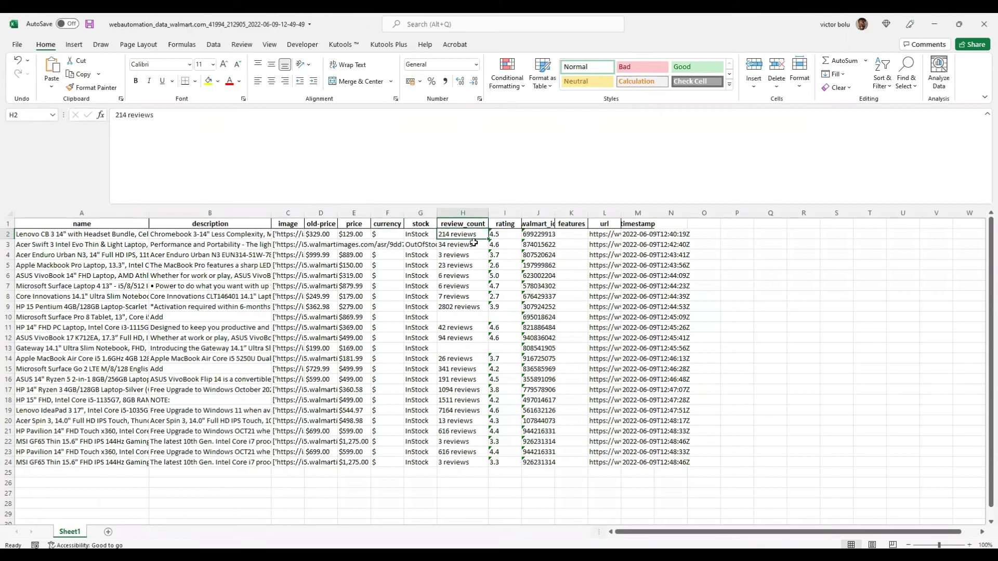
{"action": "left_click", "coordinate": [502, 236]}
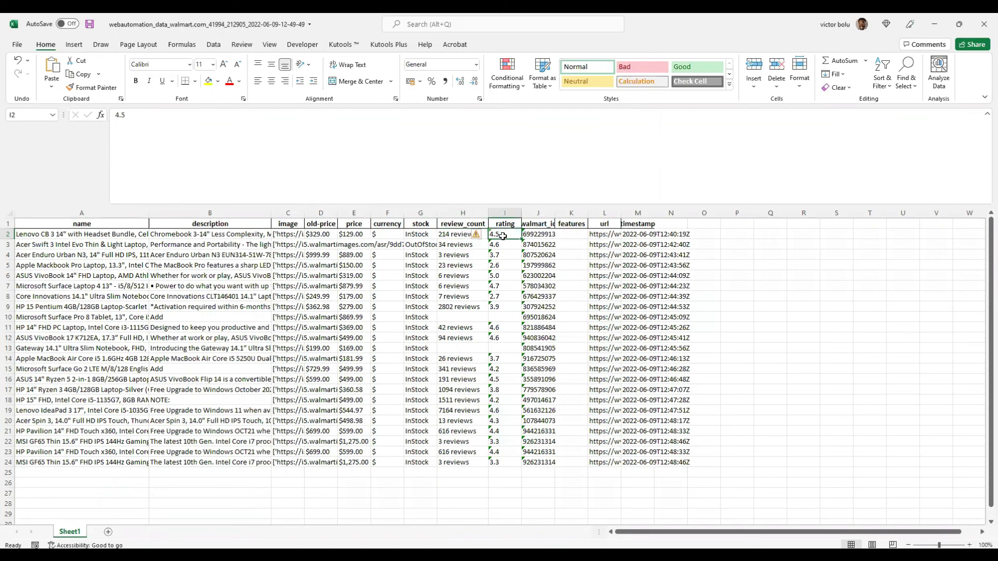
{"action": "left_click_drag", "start_coordinate": [555, 212], "coordinate": [574, 211]}
{"action": "left_click", "coordinate": [627, 235]}
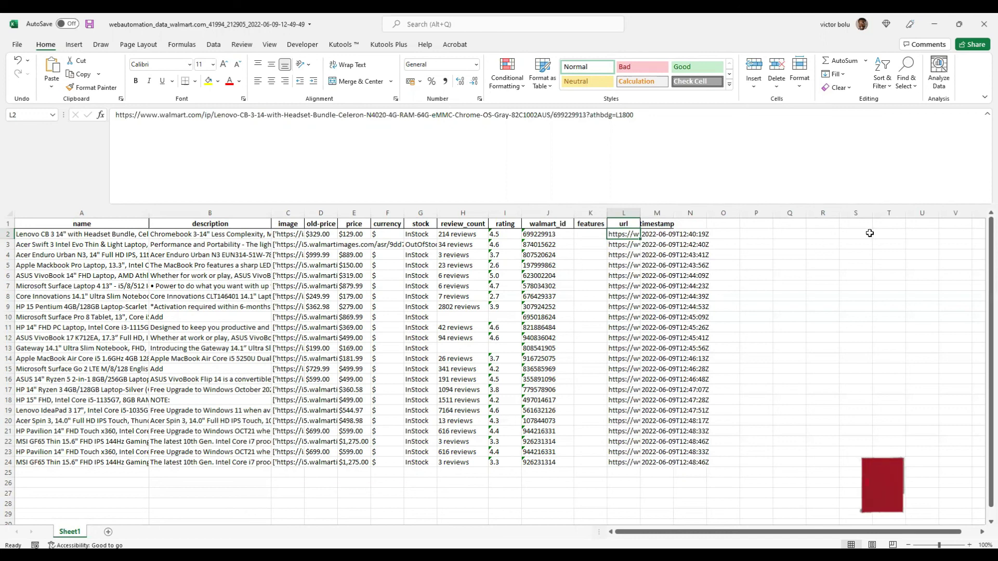
Minimize Excel to bring back the walmart.com extractor's completed data session list.
{"action": "left_click", "coordinate": [939, 25]}
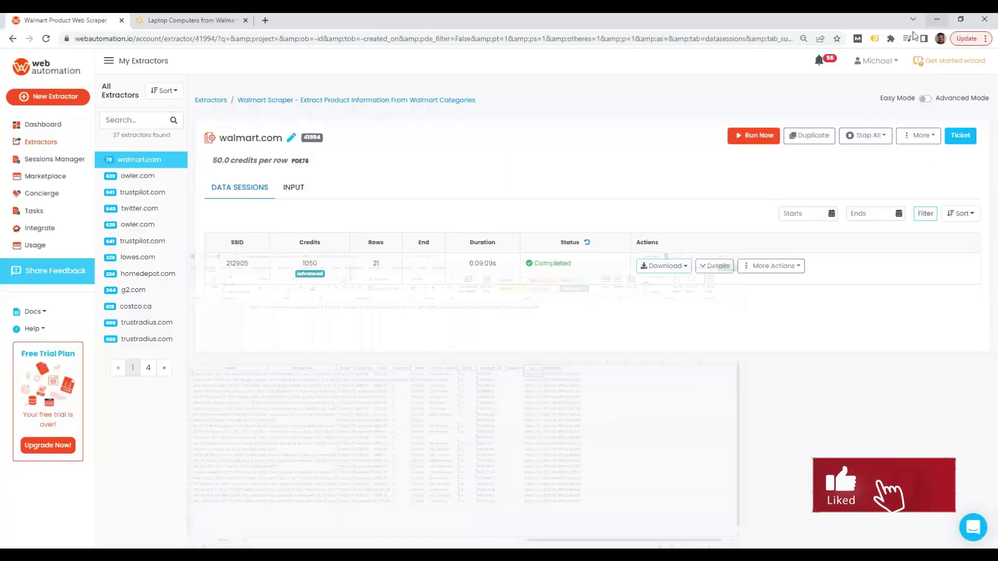